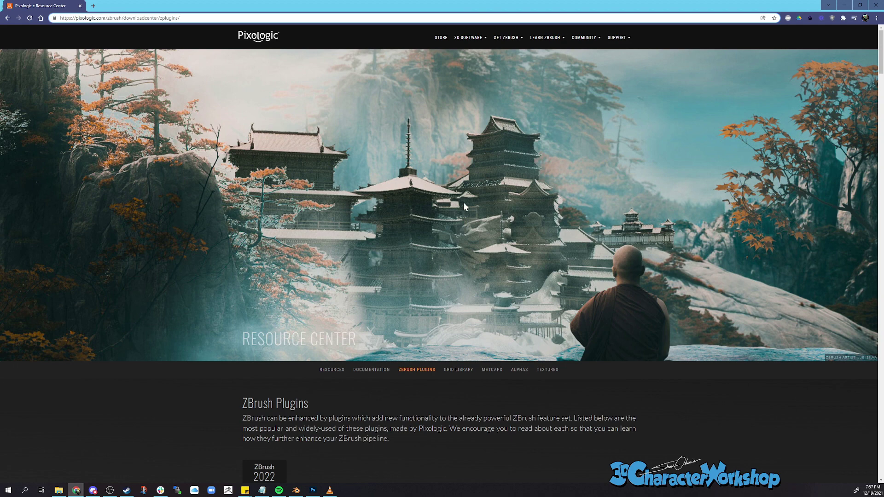
Examine the ZBrush Plugins page, covering the plugins included with ZBrush 2022 and the additional downloadable ones
scroll(573, 203, down, 5)
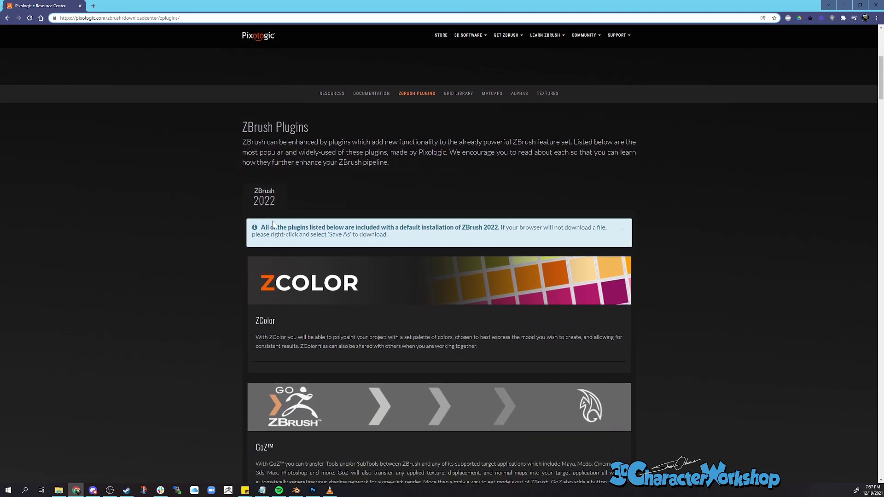
drag(261, 227, 499, 227)
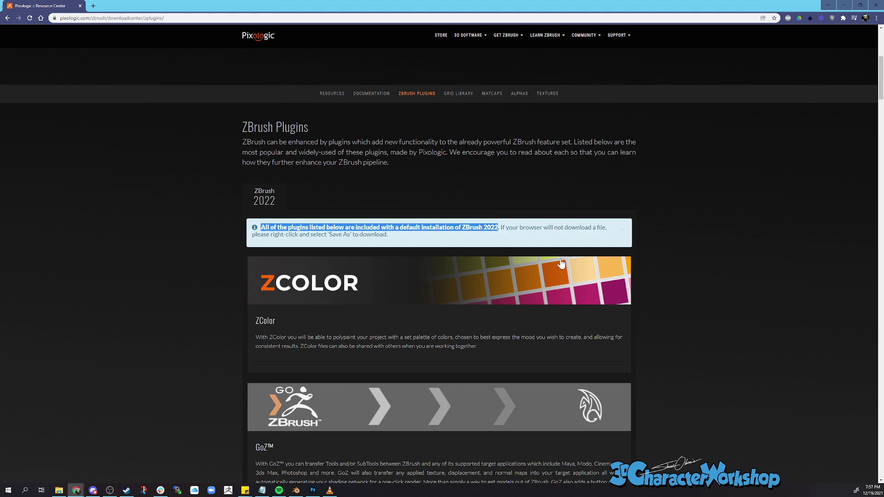
click(562, 231)
scroll(562, 231, down, 11)
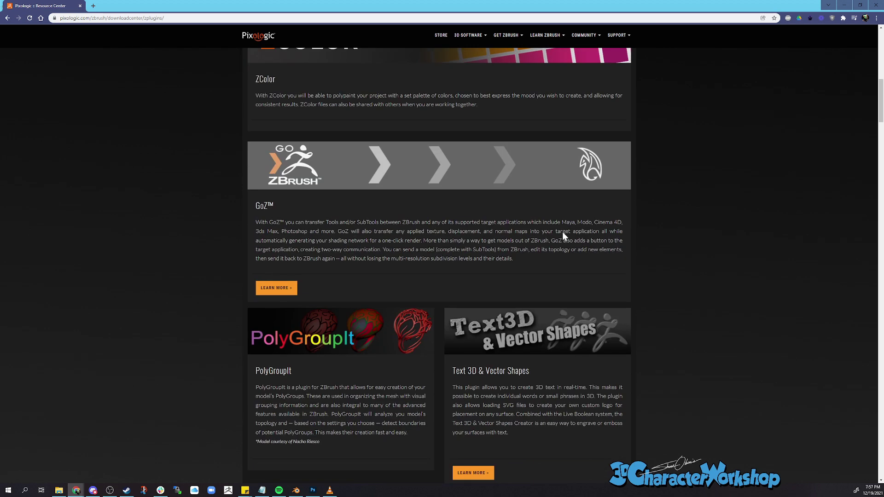
scroll(561, 235, down, 15)
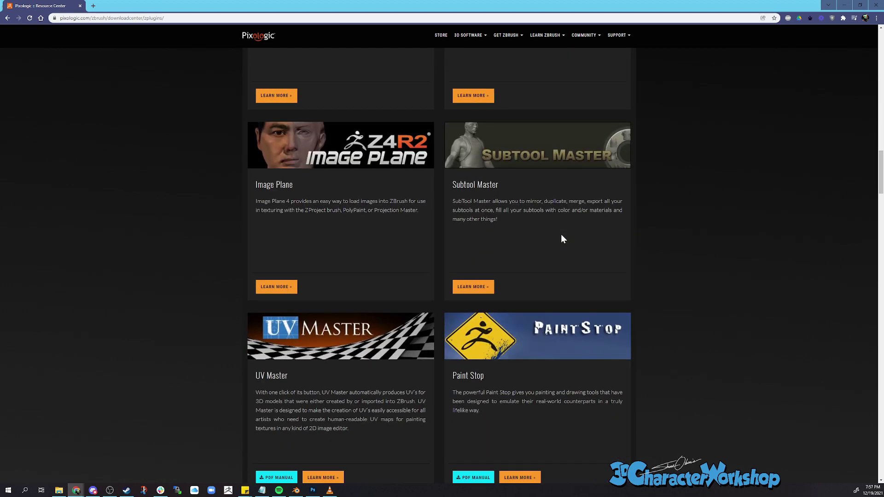
scroll(560, 235, down, 12)
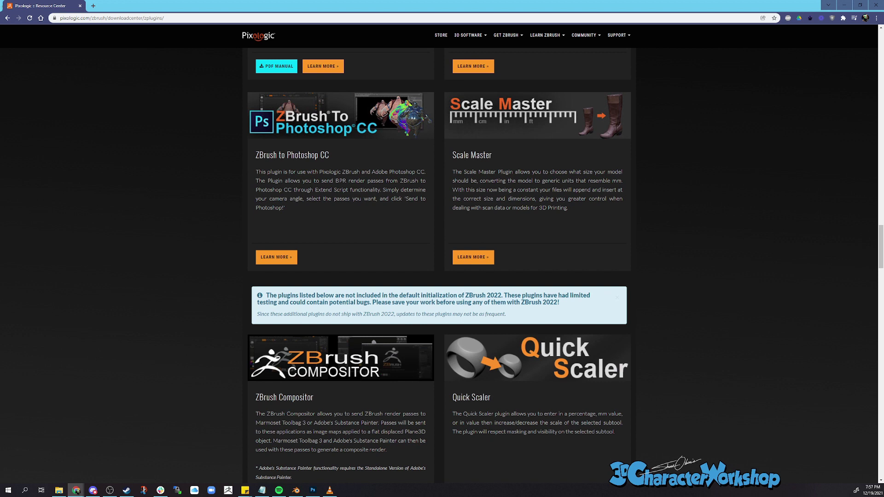
drag(266, 296, 501, 295)
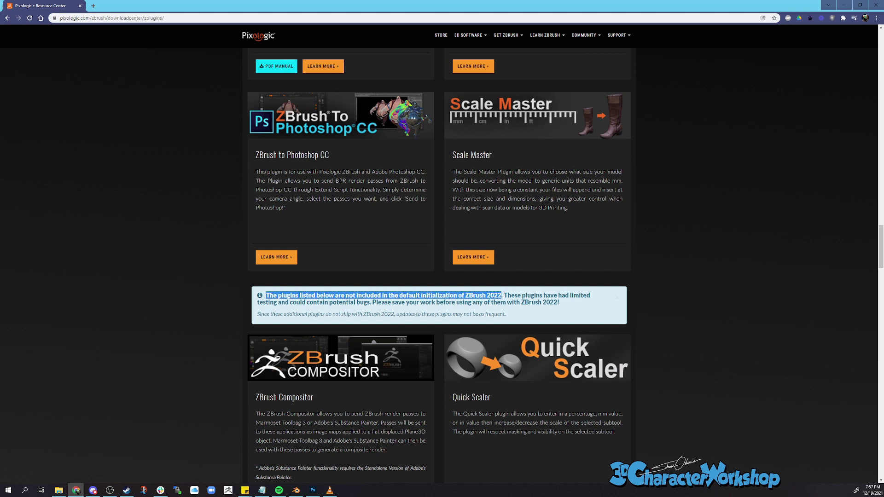
click(502, 296)
scroll(554, 300, down, 4)
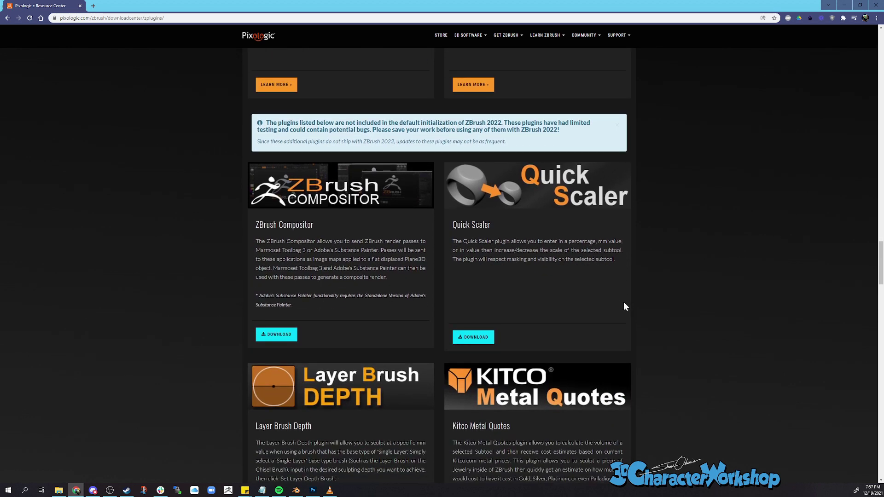
scroll(624, 302, down, 1)
scroll(547, 184, down, 5)
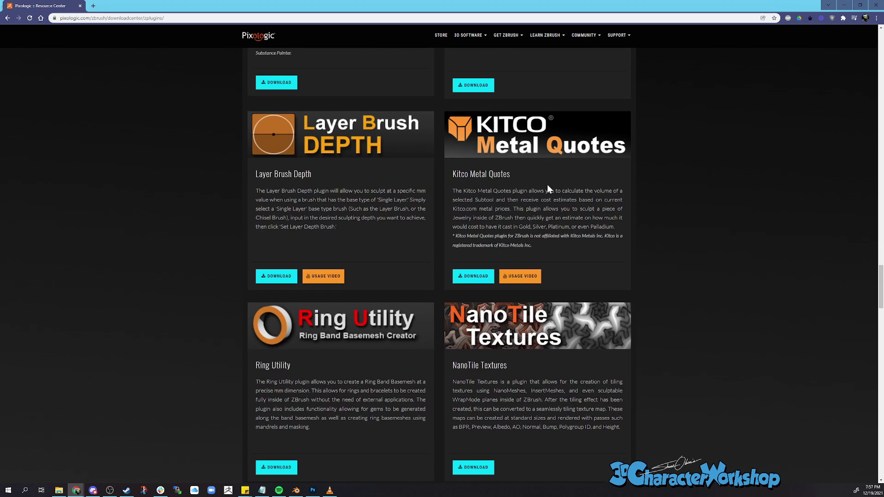
scroll(547, 185, down, 6)
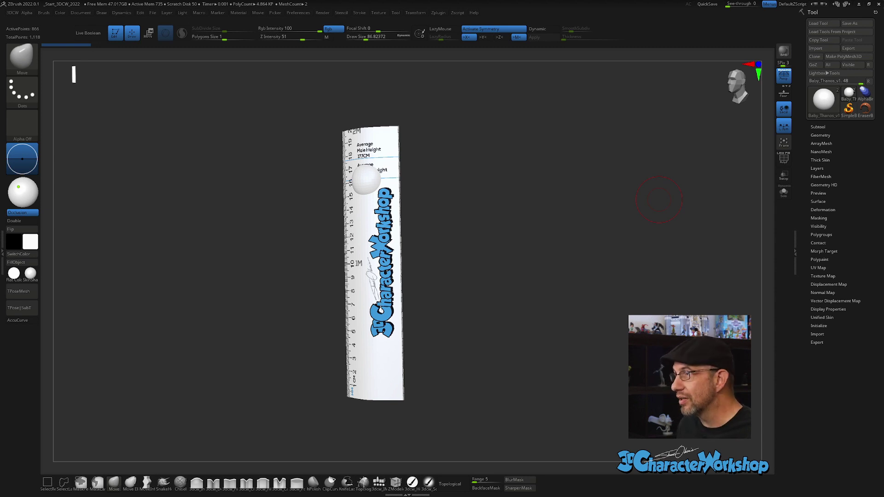
Show the Zplugin palette in the side tray with its ZStartup Utility settings expanded, and close LightBox
drag(549, 192, 479, 109)
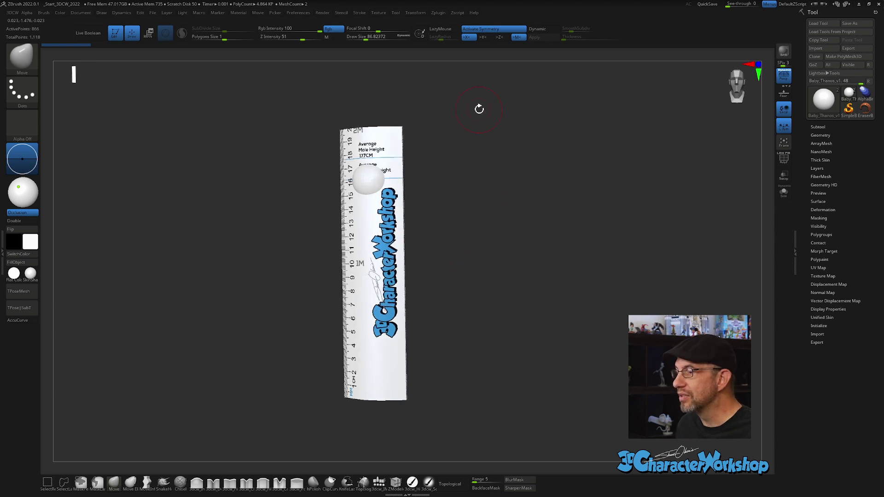
click(441, 12)
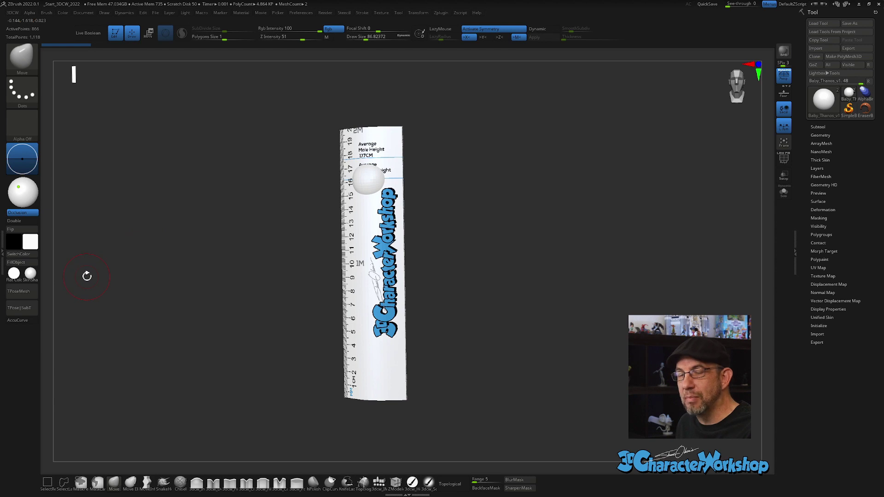
click(3, 251)
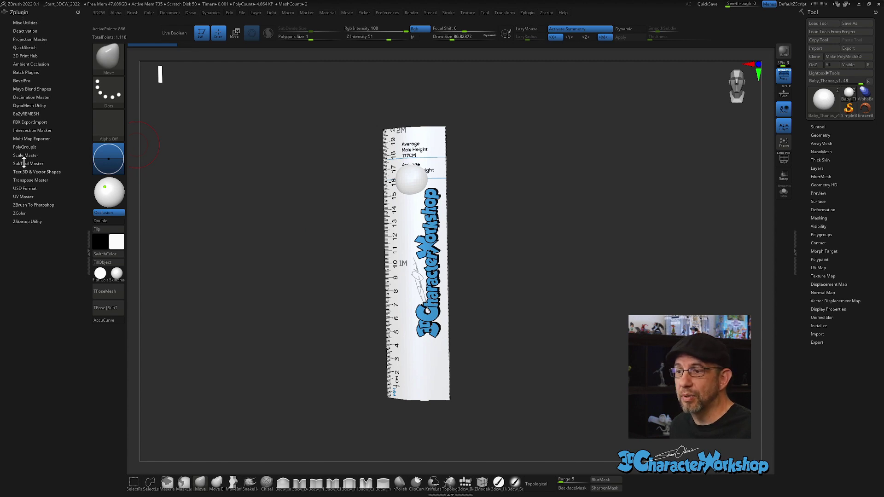
click(19, 222)
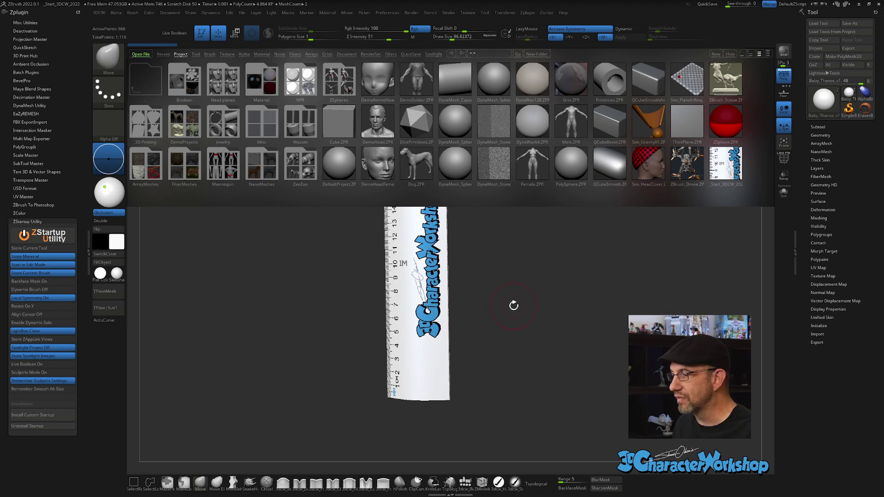
key(comma)
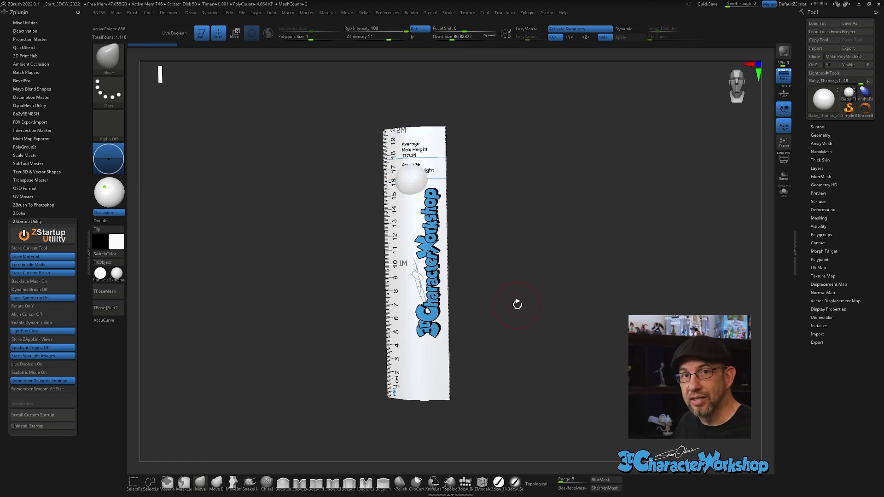
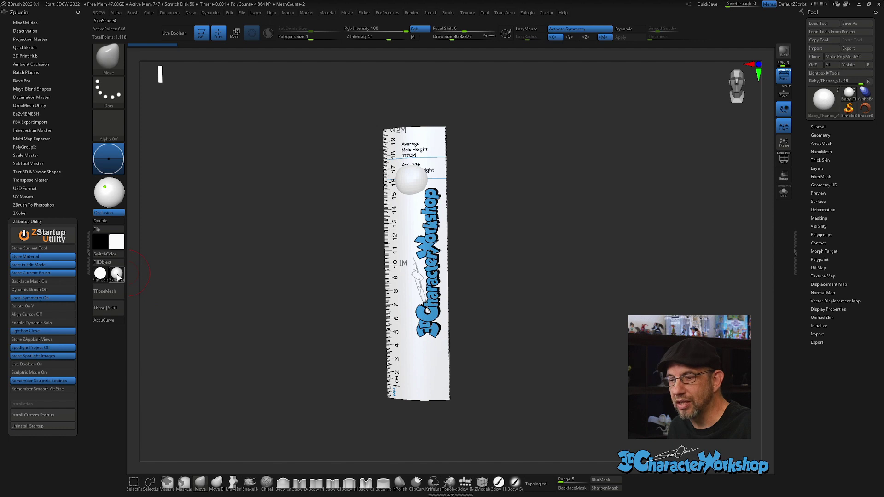
Examine the SkinShade4 material preview and the available MatCap and Standard materials in the material library
mouse_move(117, 276)
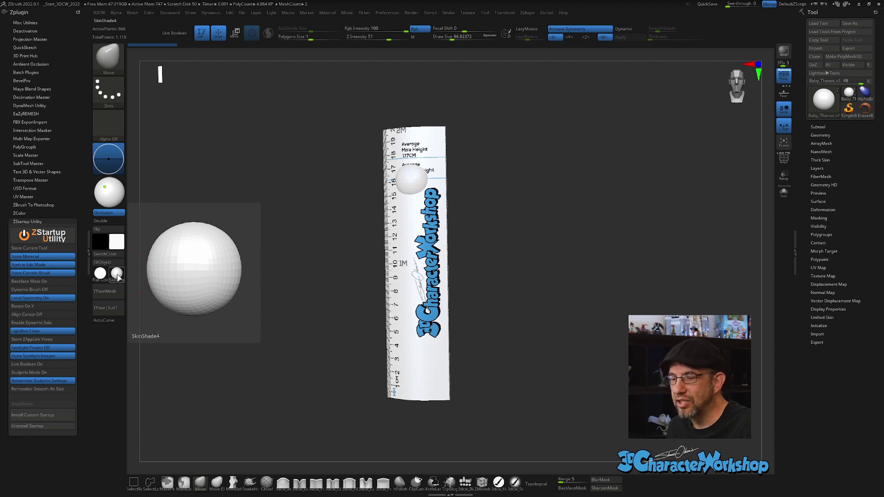
click(118, 276)
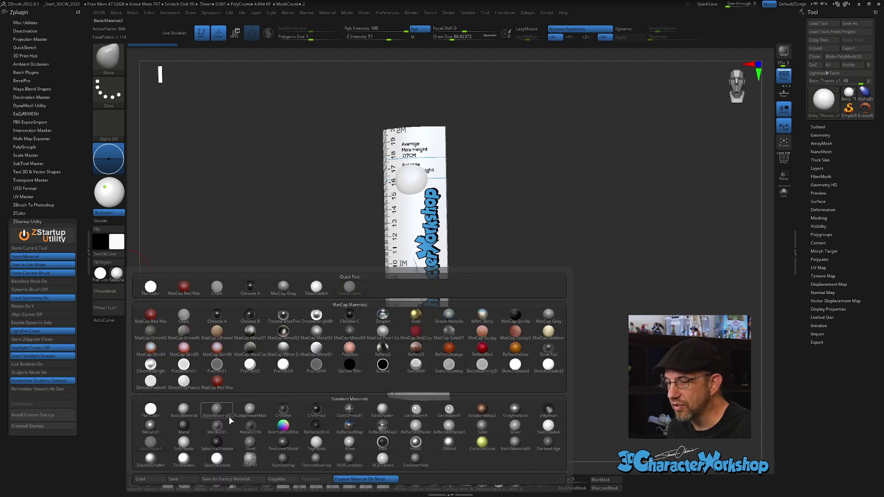
mouse_move(248, 368)
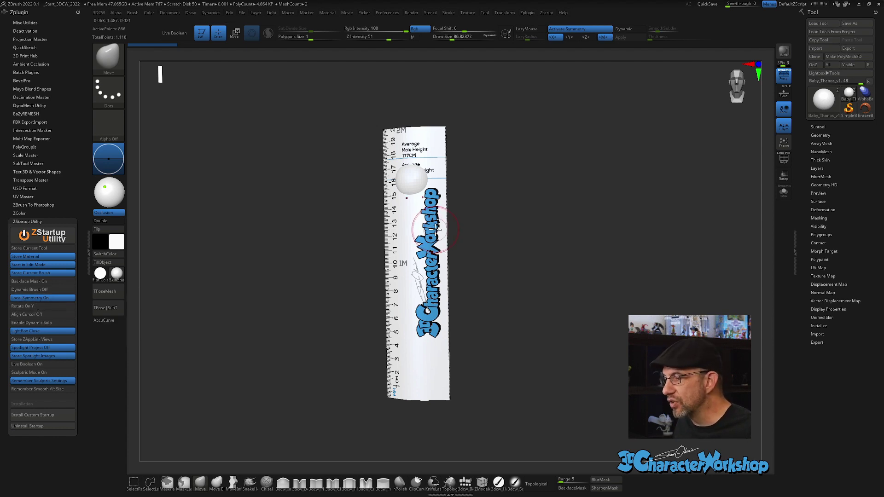
Insert mirrored QuadSphere-2 meshes on both sides of the existing sphere with the 3dcw_IMM brush, and show the polyframe
scroll(501, 221, up, 2)
click(466, 482)
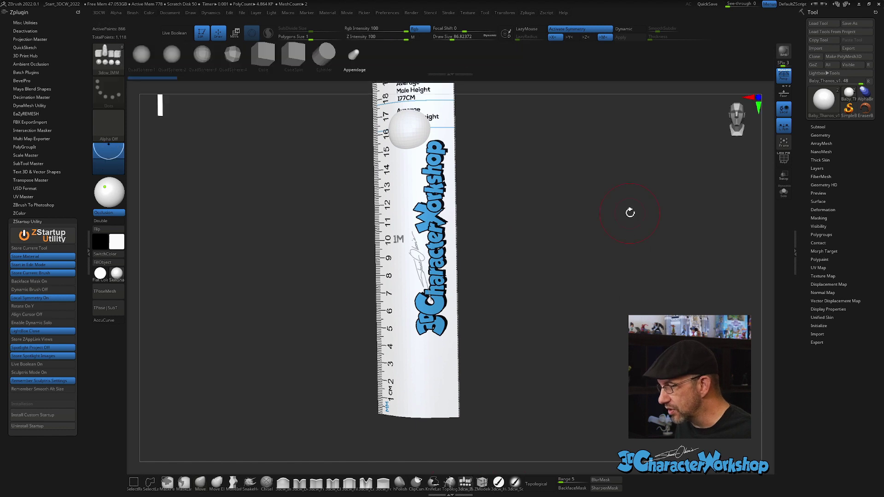
click(170, 62)
mouse_move(399, 247)
mouse_down()
mouse_move(404, 256)
mouse_move(396, 253)
mouse_up()
key(shift+f)
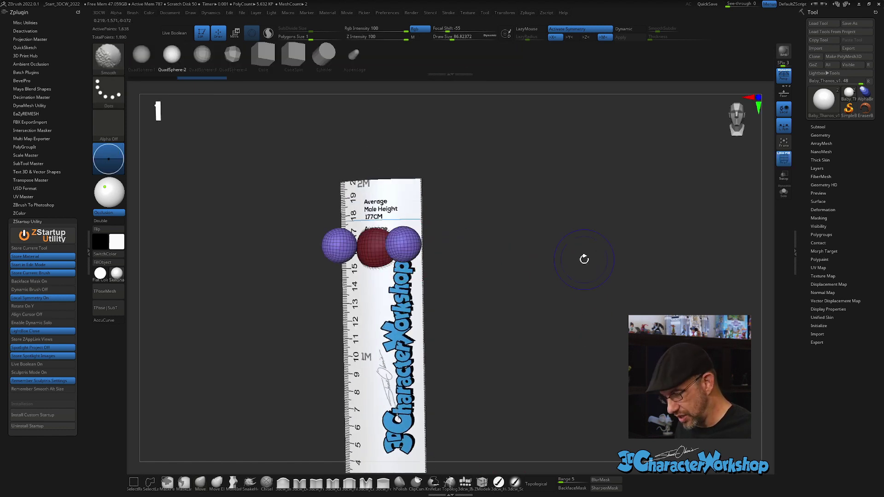
Try enlarging both inserted spheres uniformly with Local Symmetry on, and undo the scaling
drag(585, 257, 429, 221)
key(w)
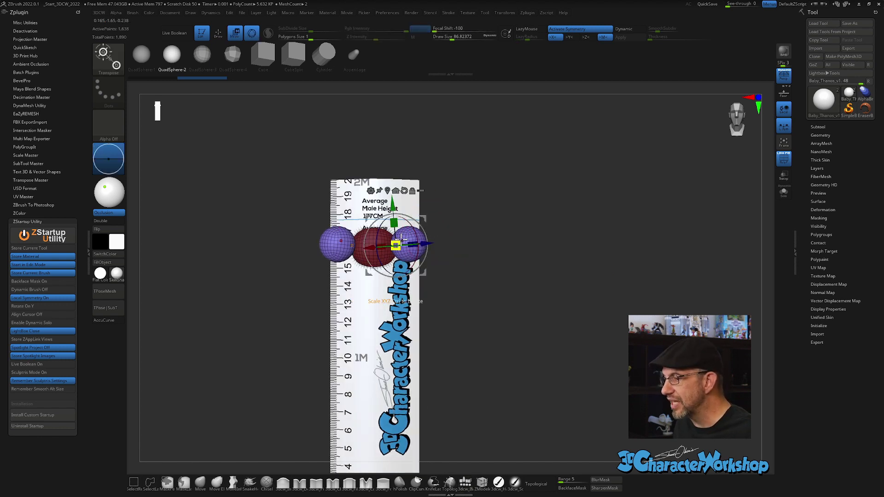
drag(395, 245, 397, 226)
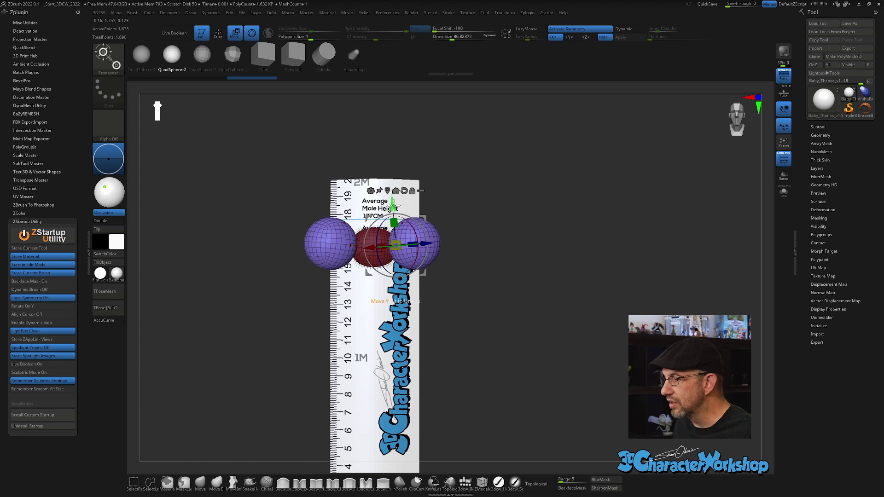
key(ctrl+z)
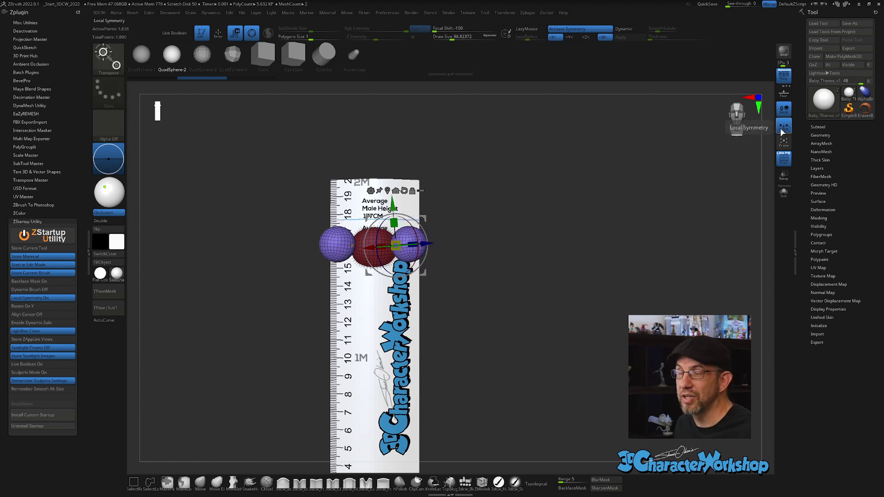
Try enlarging the inserted spheres with Local Symmetry off and again with it back on, and undo the scaling
click(784, 127)
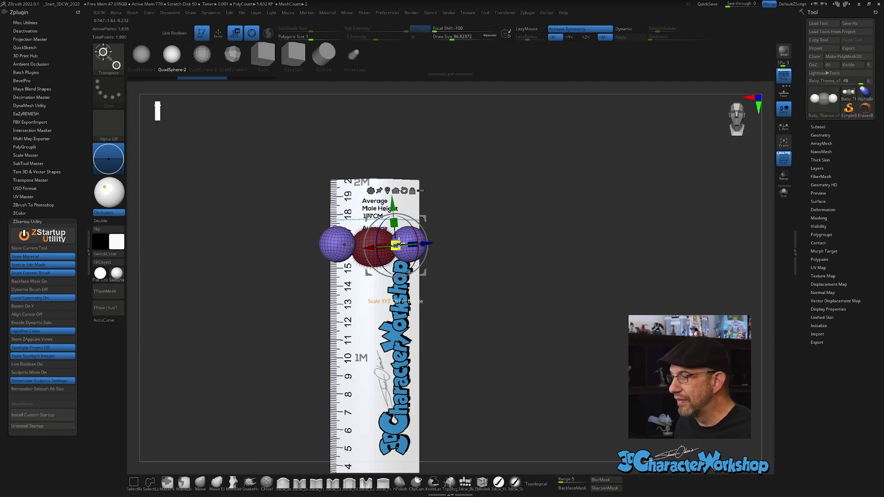
mouse_move(396, 246)
mouse_down()
mouse_move(407, 245)
mouse_move(394, 246)
mouse_up()
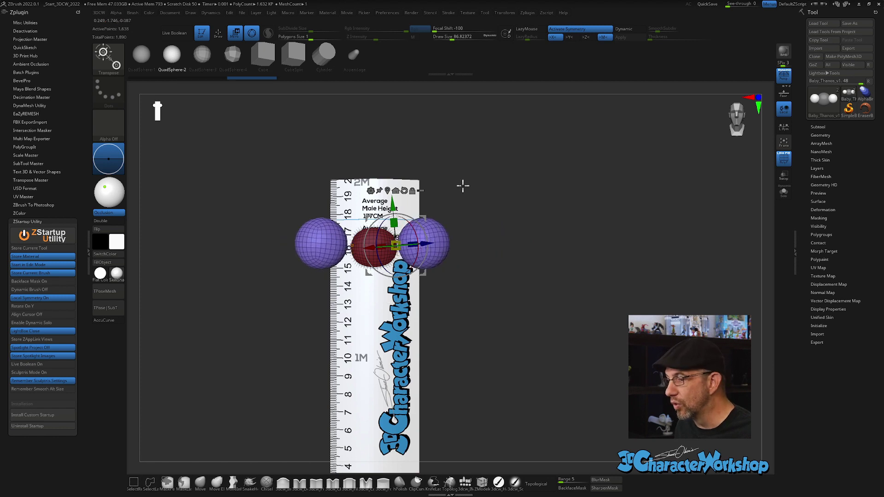
click(784, 127)
drag(396, 245, 403, 215)
key(ctrl+z)
key(ctrl+z)
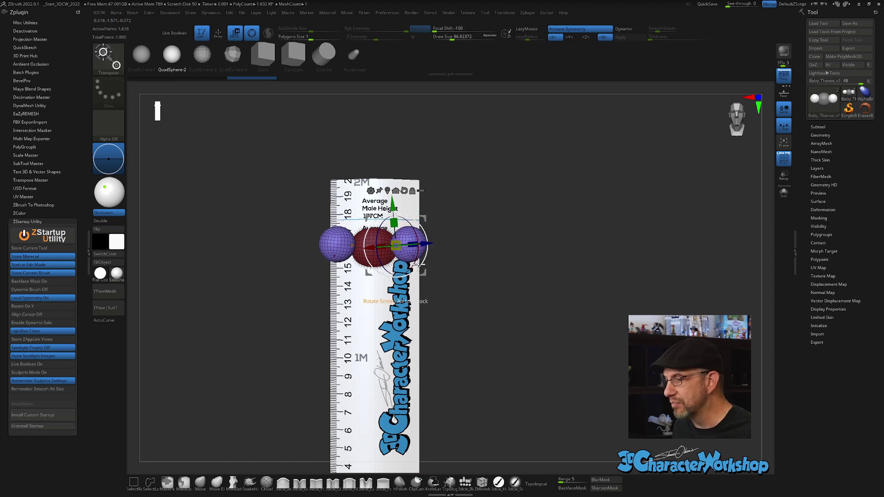
Undo the sphere insertion, hide the polyframe, and return to Draw mode with the Move brush
key(ctrl+z)
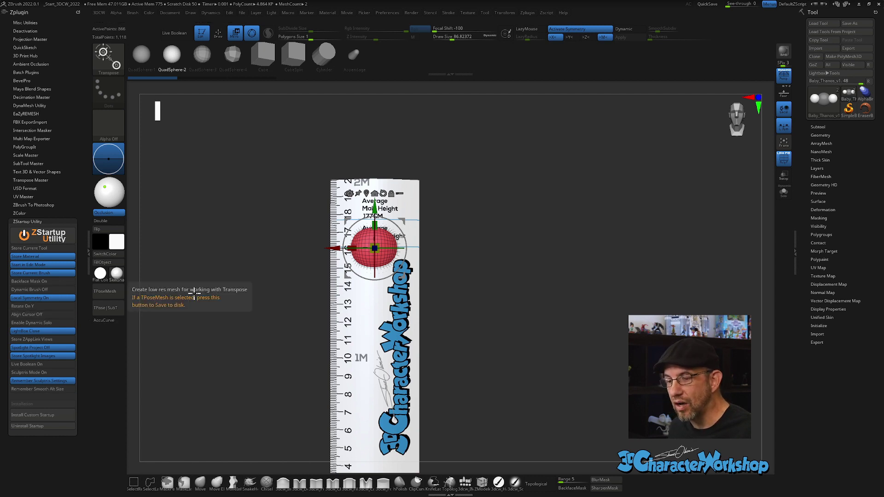
key(ctrl+z)
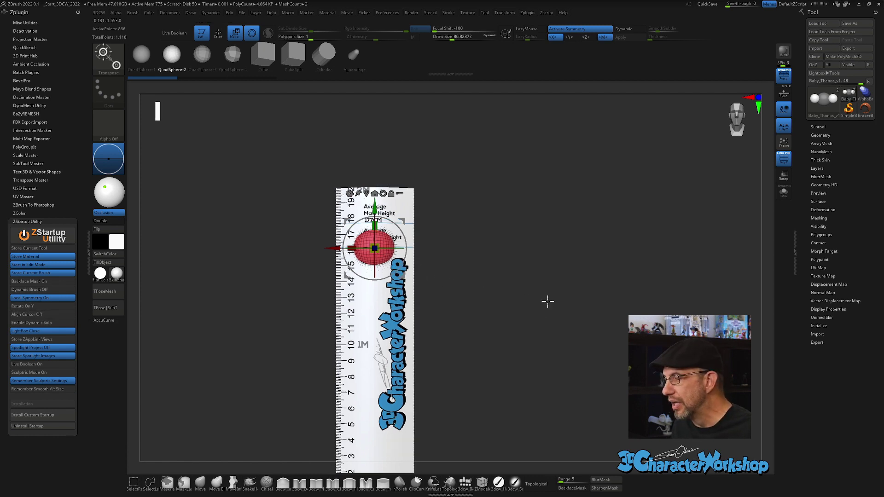
key(shift+f)
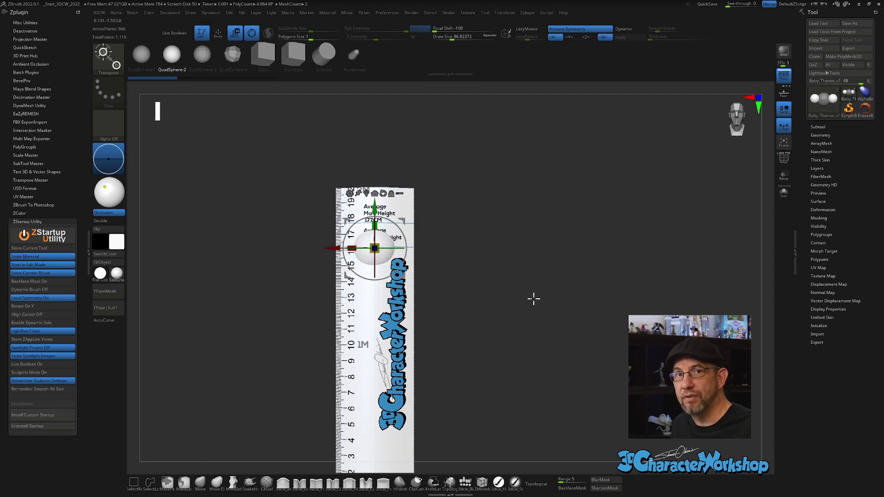
key(q)
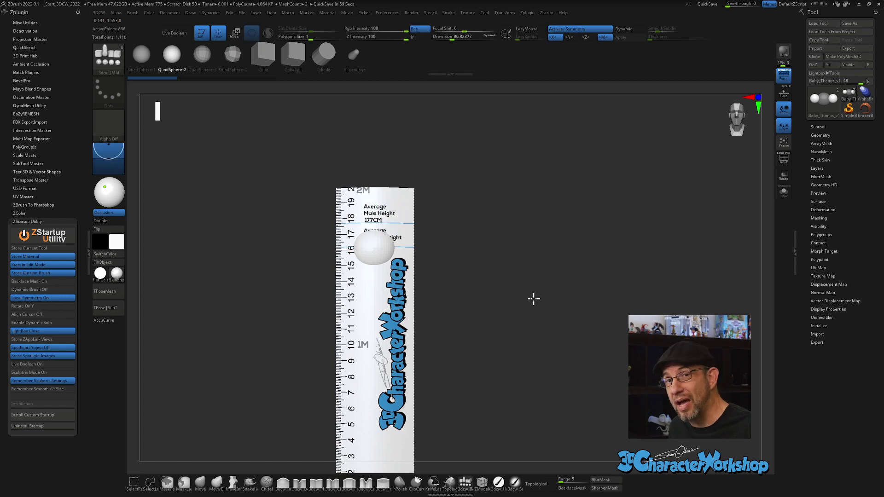
mouse_move(533, 296)
mouse_down()
mouse_move(517, 283)
mouse_move(528, 296)
mouse_move(517, 290)
mouse_move(531, 286)
mouse_up()
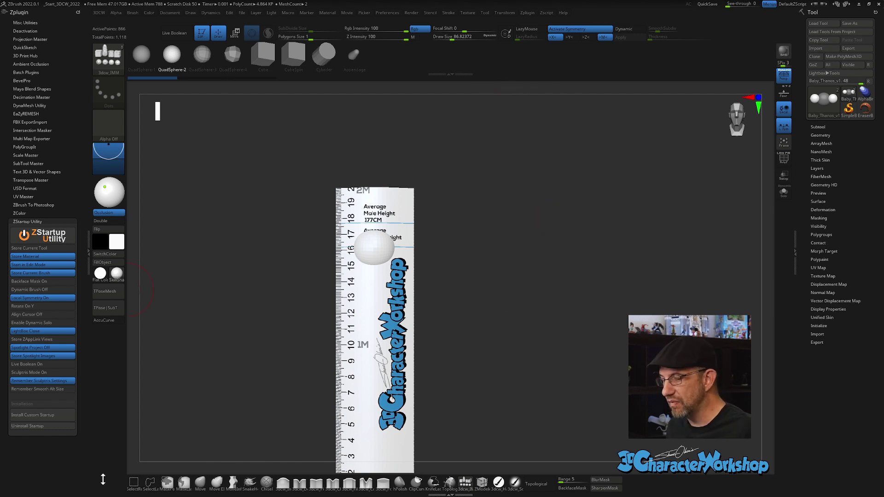
click(200, 483)
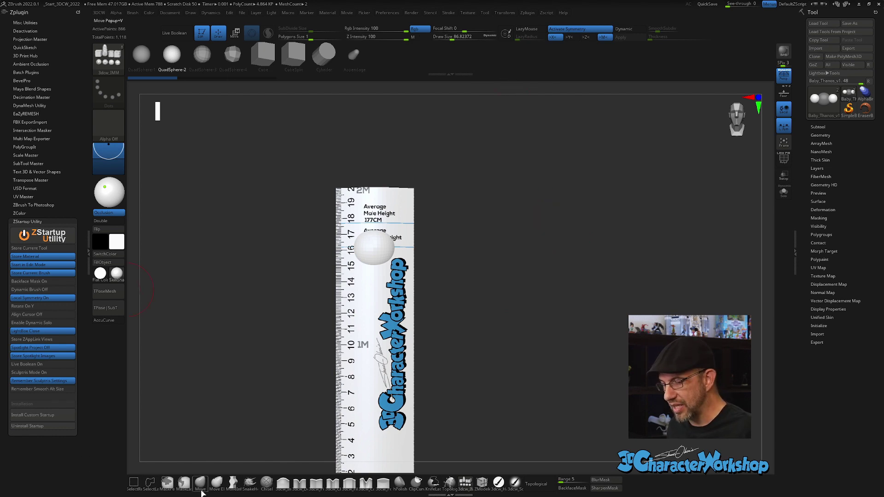
Open the Transform palette's rotation-axis options, and isolate the sphere from the ruler with Solo mode
click(504, 13)
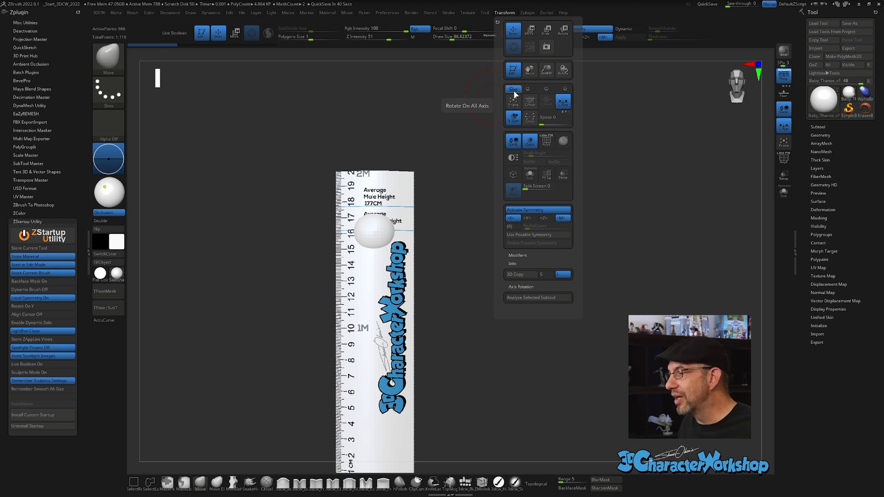
click(547, 90)
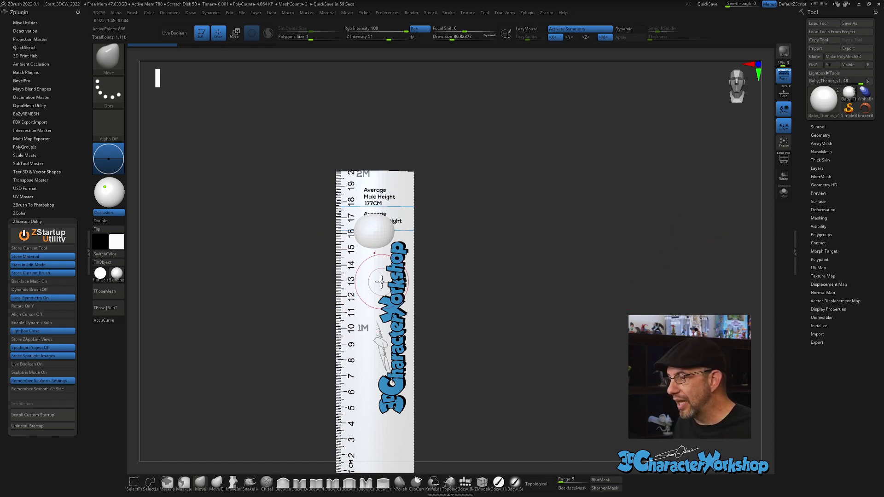
click(783, 195)
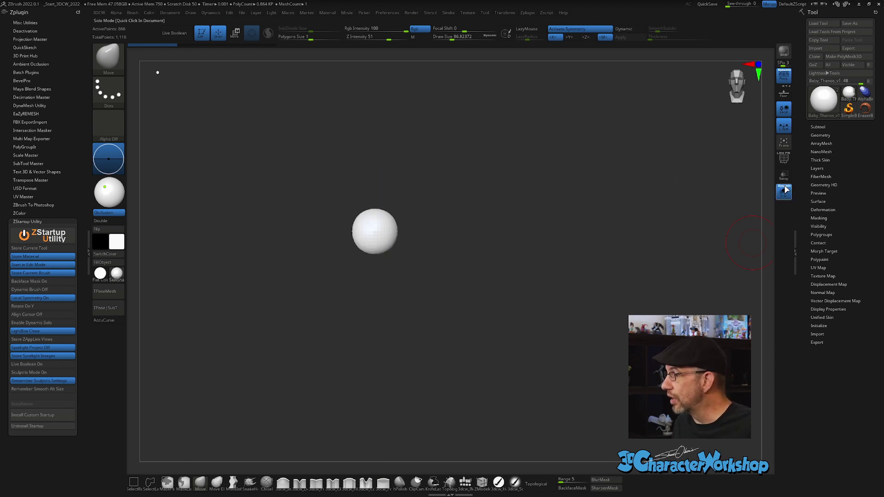
Turn Solo mode off to bring back the ruler beside the sphere, and snap the model to the front view
click(785, 191)
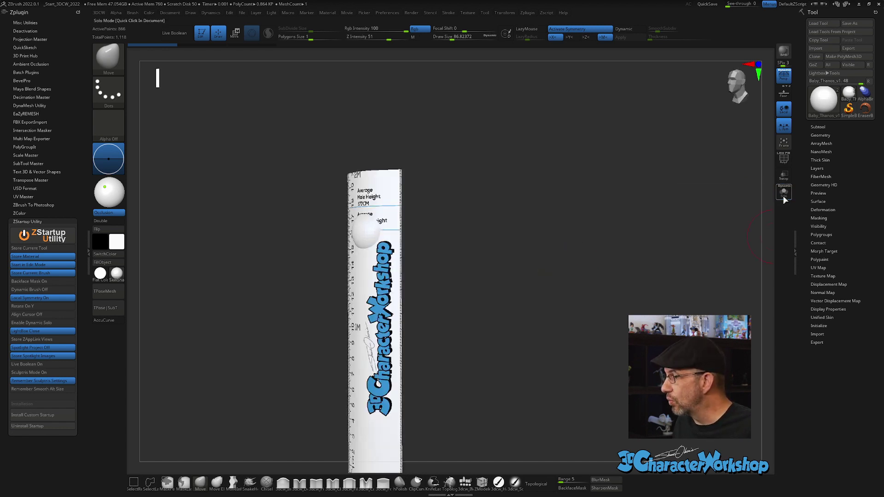
drag(556, 235, 507, 239)
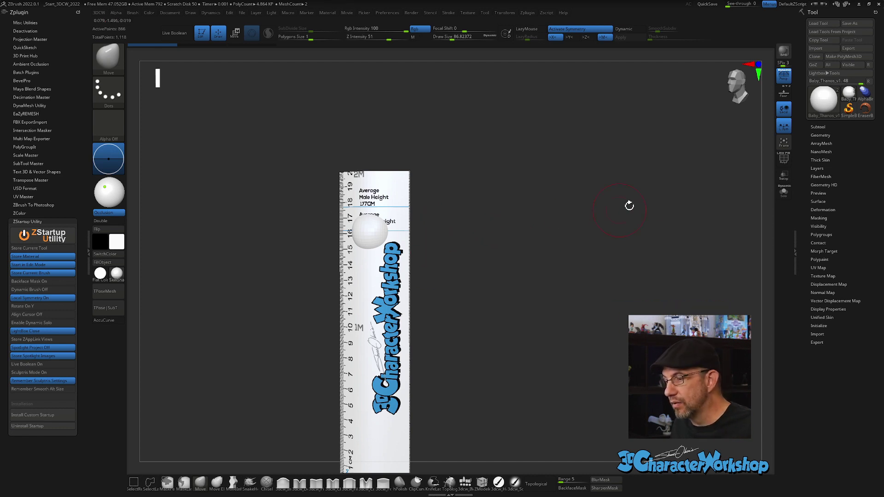
shift+drag(612, 211, 601, 221)
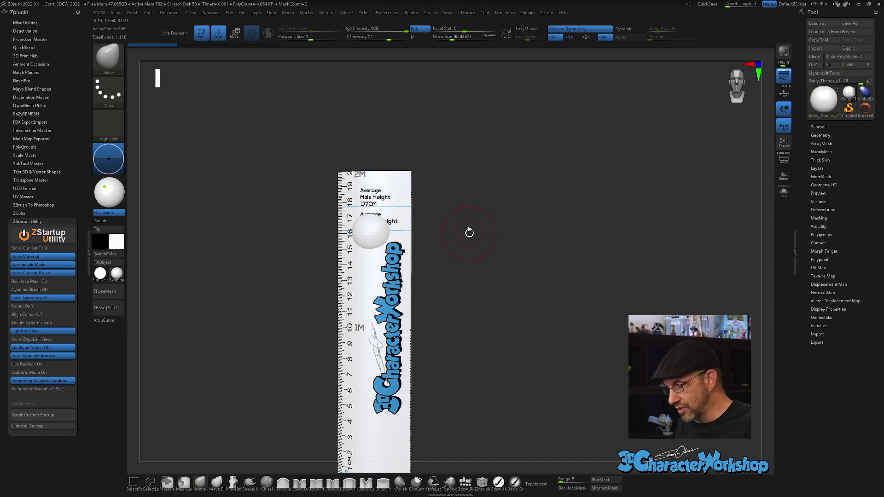
Show and hide LightBox, and turn off the LightBox Close option in ZStartup Utility
key(comma)
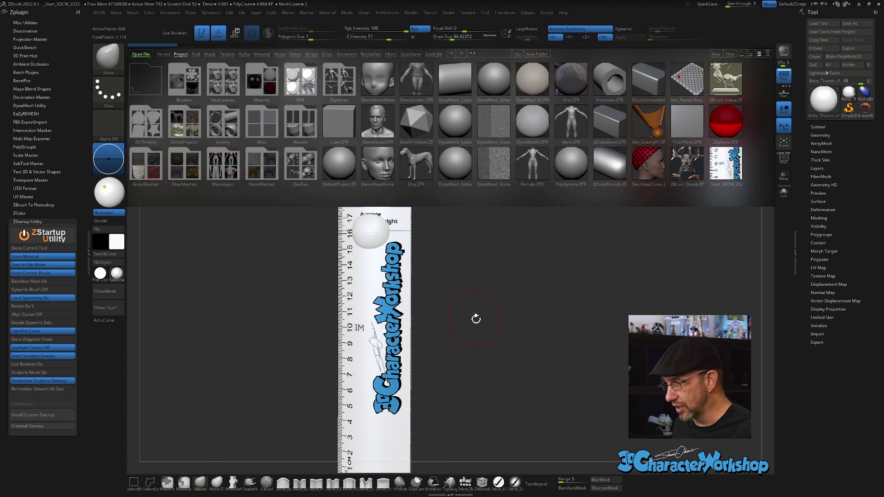
key(comma)
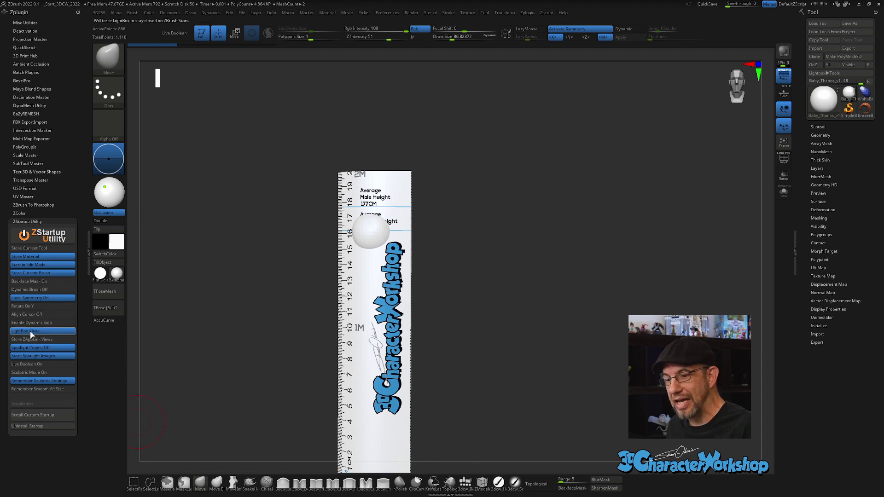
click(25, 332)
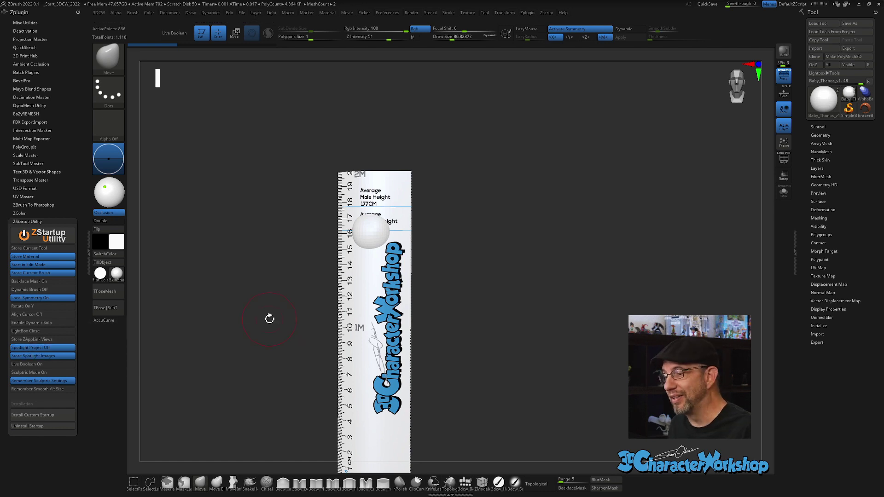
alt+drag(531, 321, 560, 296)
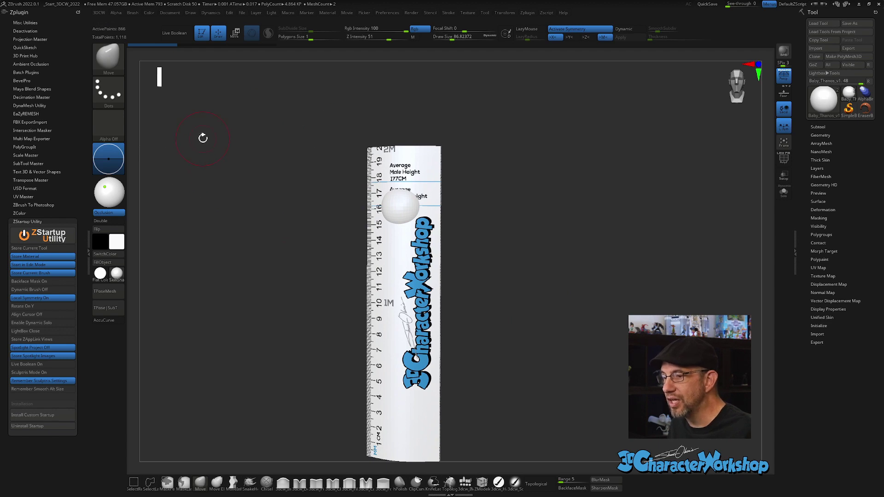
Add the reddish-brown Texture 27 to Spotlight and place the image beside the ruler
click(468, 12)
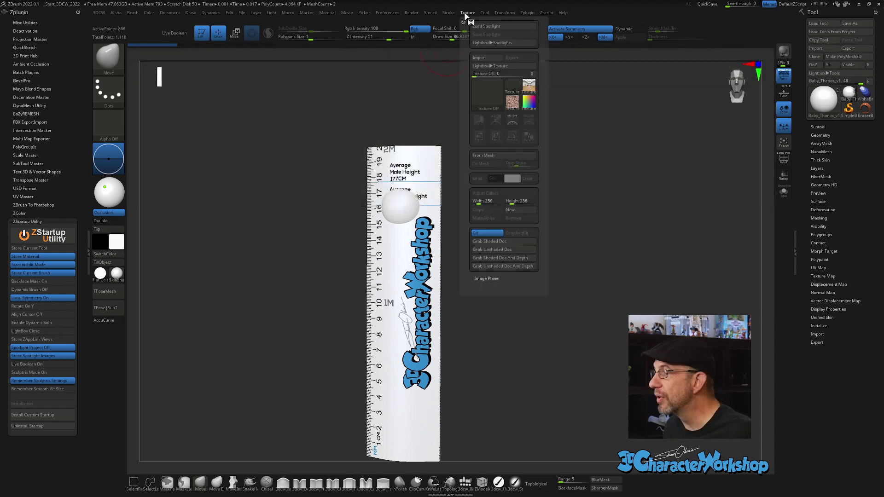
click(512, 101)
mouse_move(493, 99)
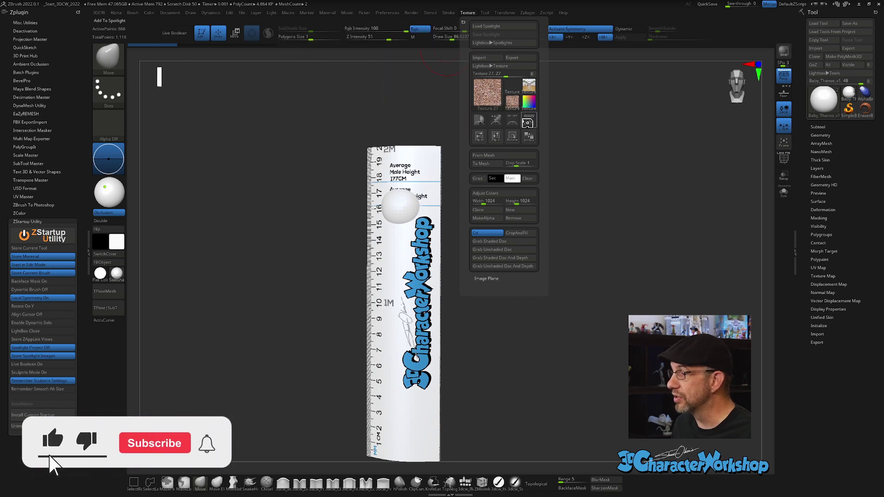
click(512, 120)
drag(431, 217, 277, 209)
drag(276, 173, 238, 155)
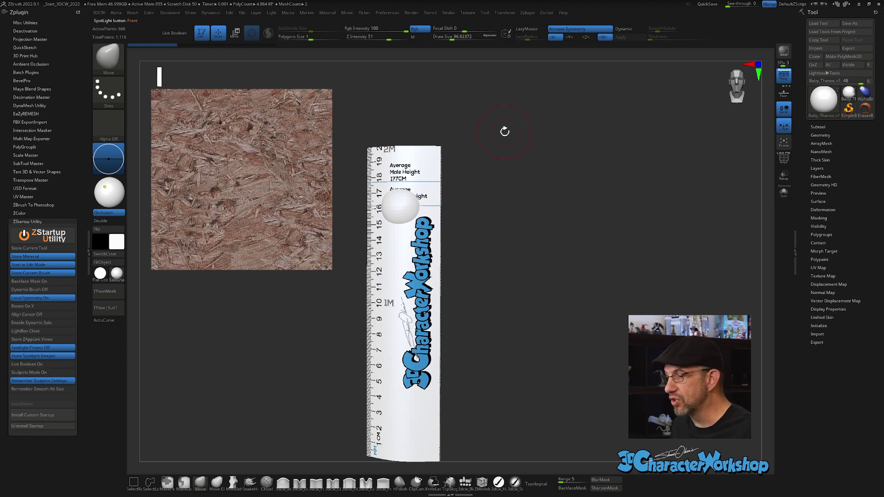
Toggle Spotlight Projection in the custom 3DCW palette, and hide the Spotlight image
key(space)
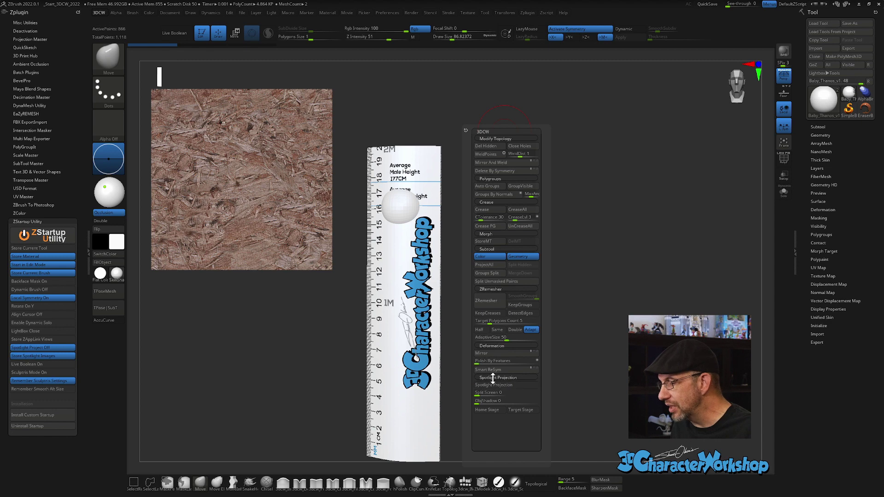
click(512, 386)
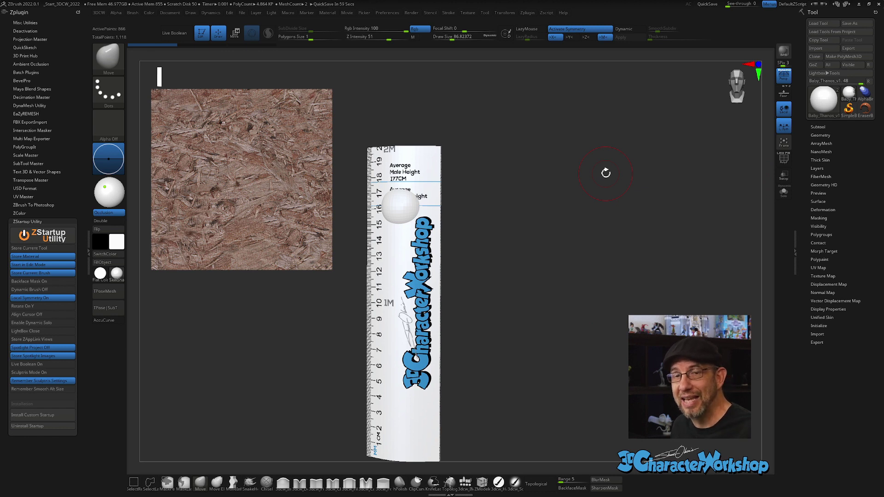
key(shift+z)
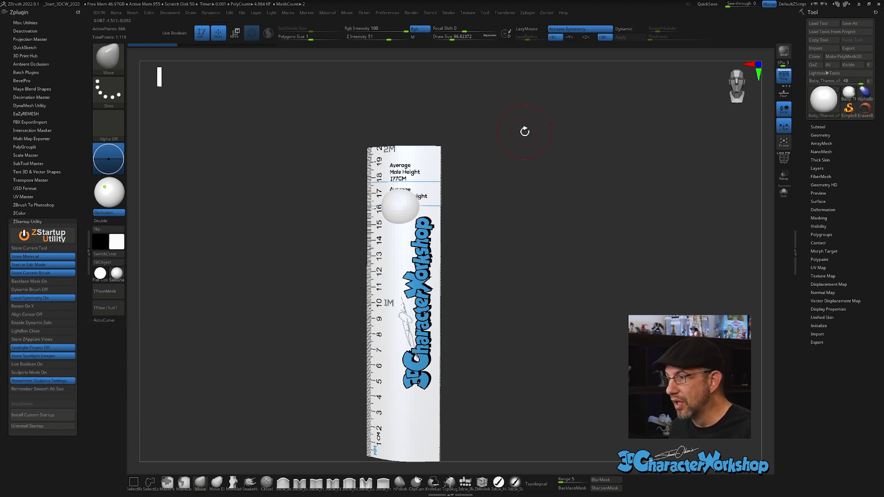
Turn on Sculptris Pro for the Smooth brush to examine its size and ratio settings, and return to the Move brush
click(449, 13)
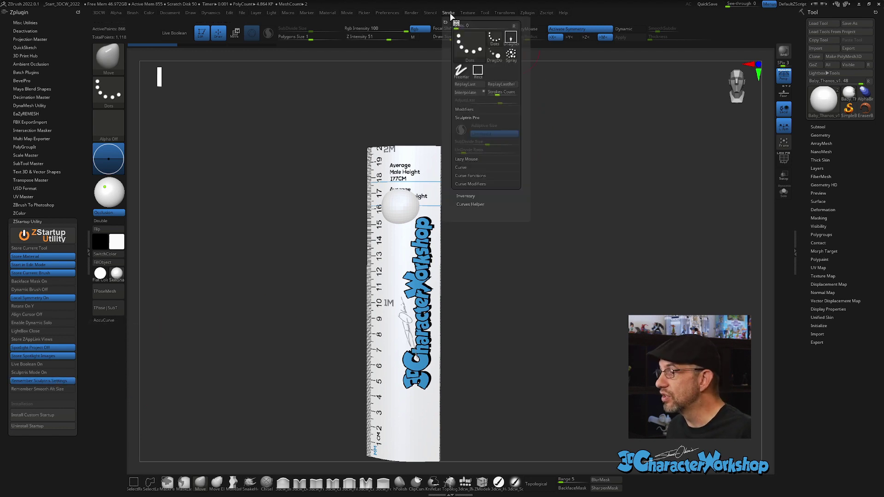
click(464, 128)
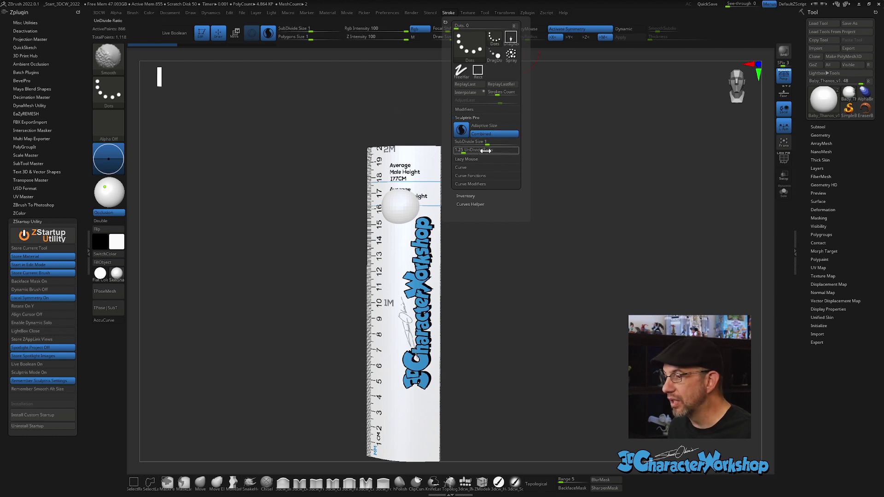
key(b)
key(m)
key(v)
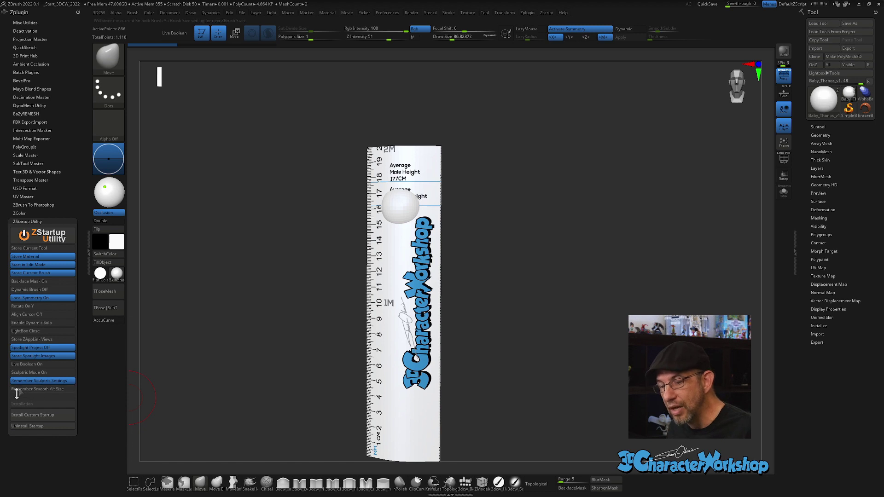
key(shift)
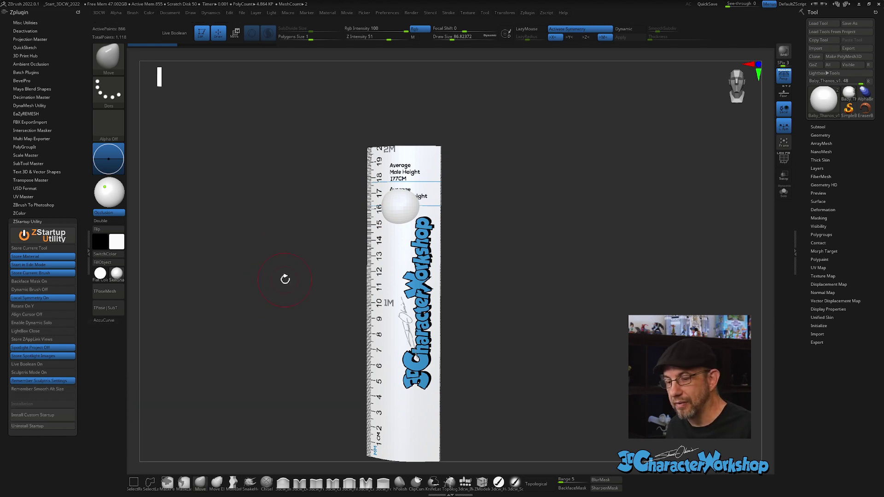
Install the custom startup with ZStartup Utility, and collapse the plugin tray to enlarge the workspace
click(33, 417)
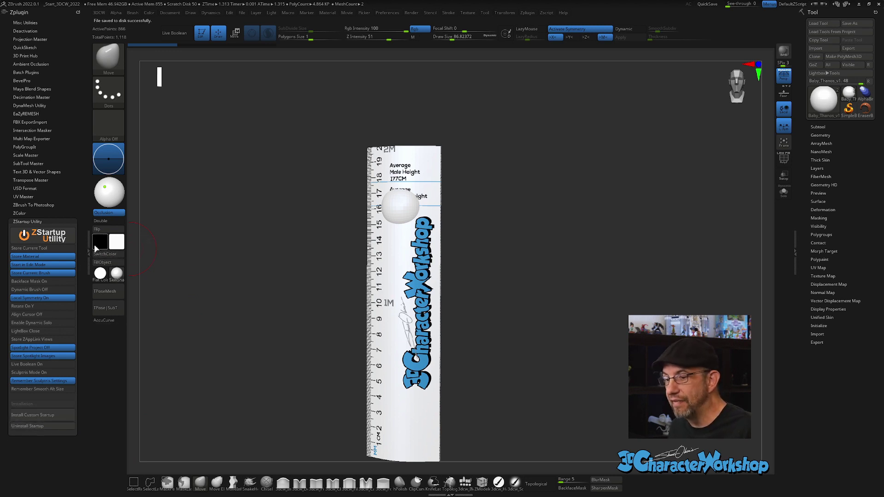
click(88, 244)
alt+drag(534, 270, 613, 278)
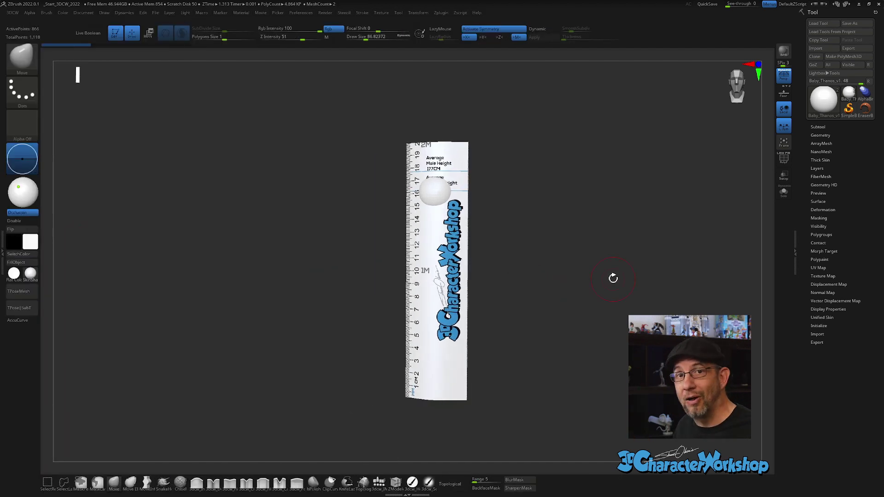